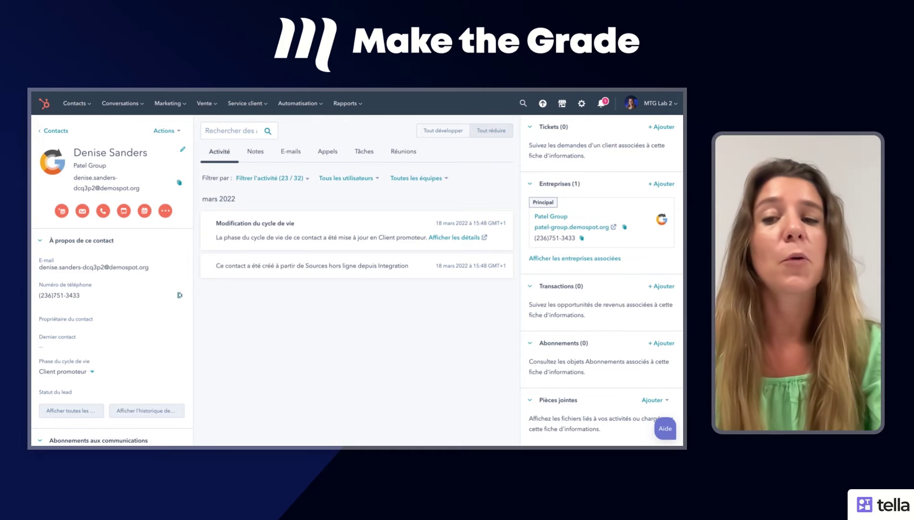
Log a WhatsApp message with the text "Test" on the open contact record.
left_click(164, 213)
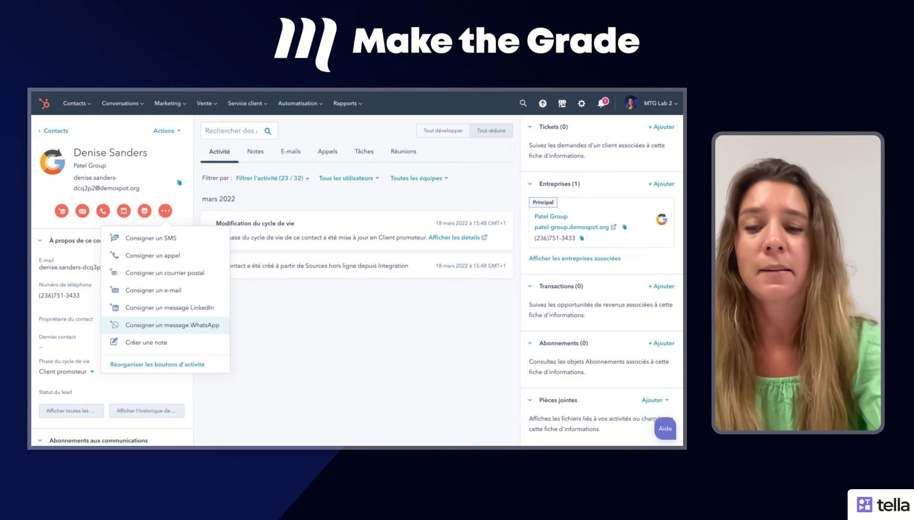
left_click(208, 326)
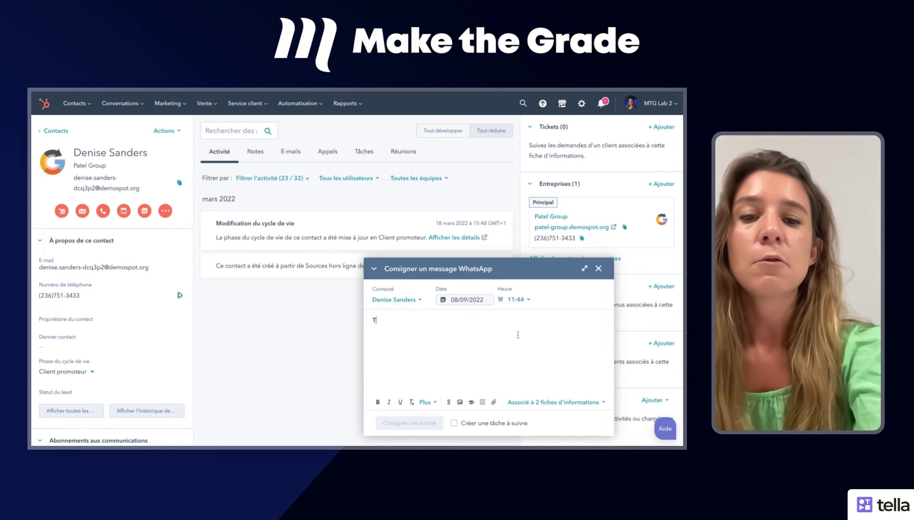
type("Test")
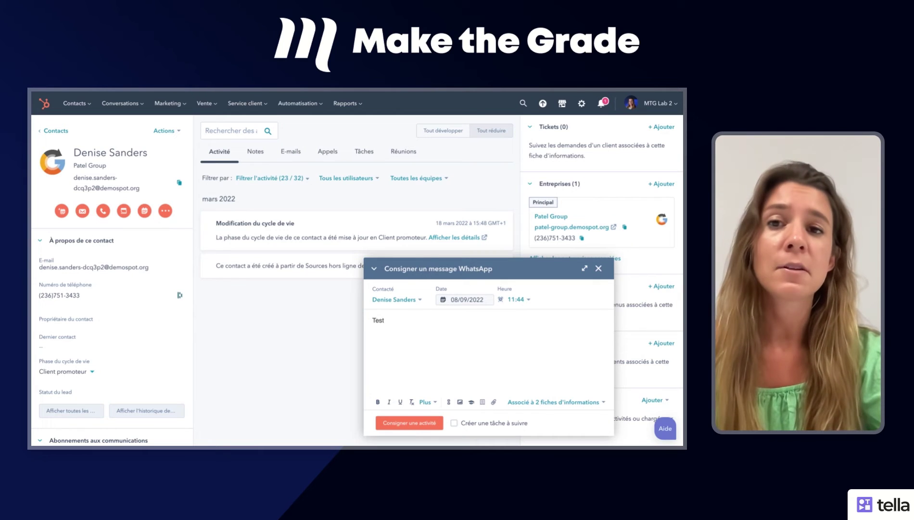
left_click(406, 424)
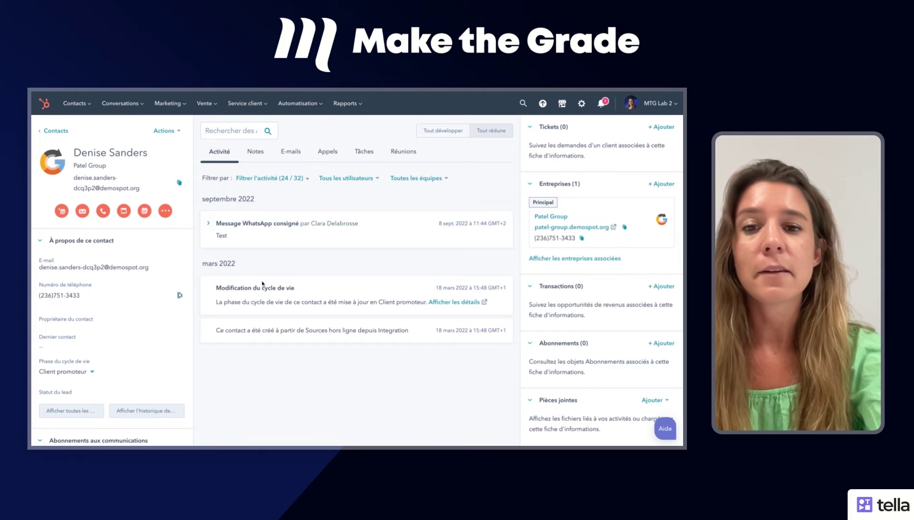
Expand the logged WhatsApp message, review its associations and pin it in the contact's activity timeline.
mouse_move(343, 227)
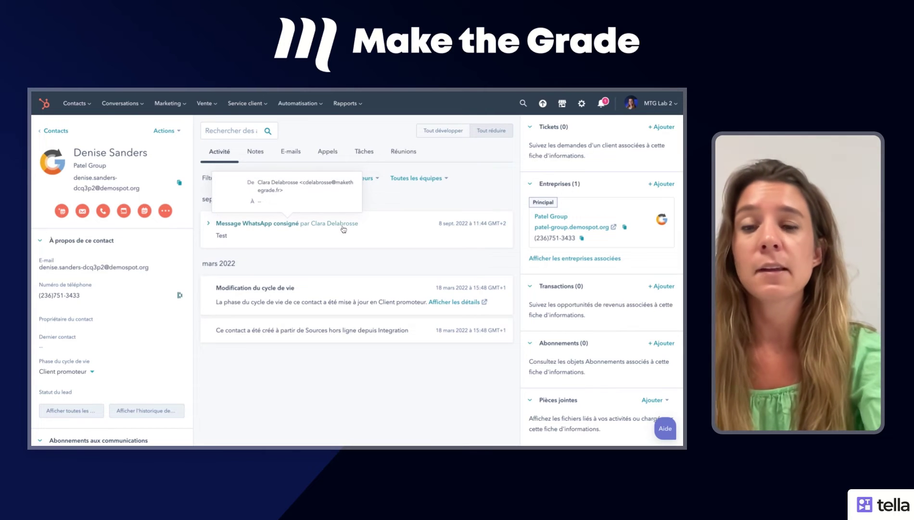
left_click(219, 224)
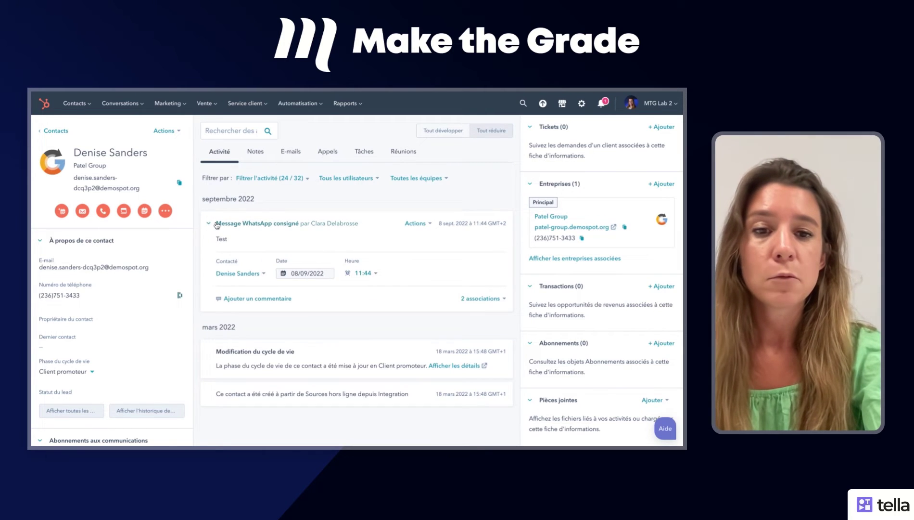
left_click(490, 302)
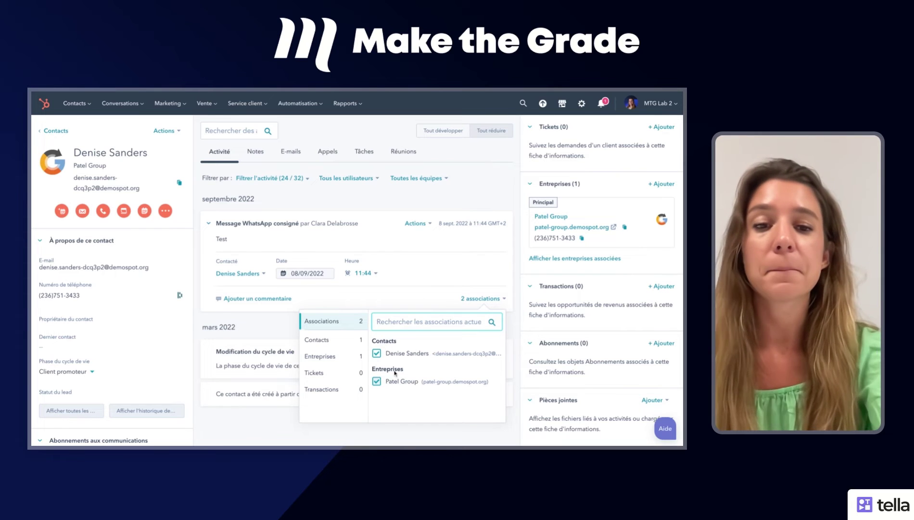
left_click(426, 224)
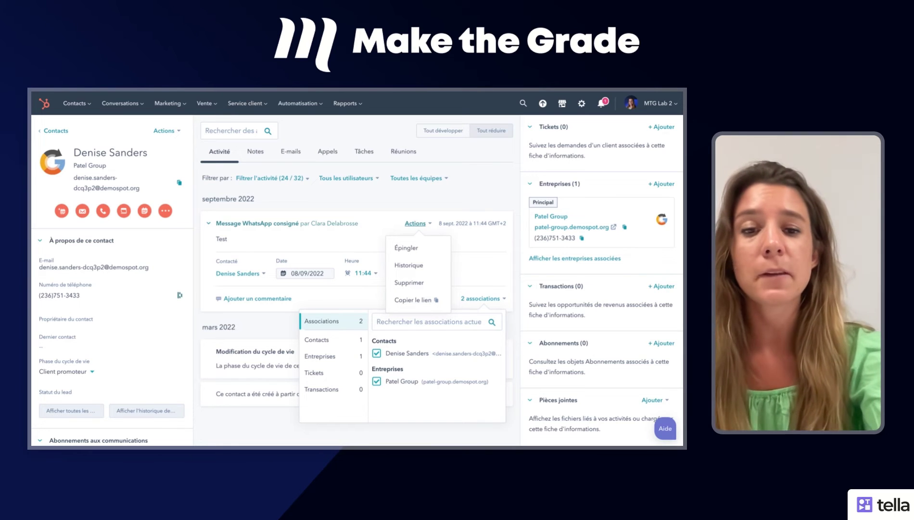
left_click(417, 249)
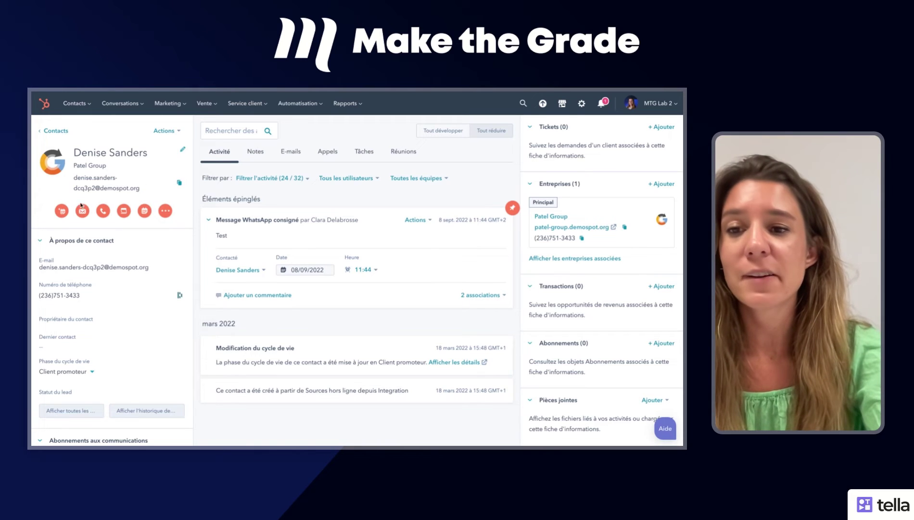
Rearrange the contact's activity buttons, setting Activité 1 to "Consigner un message WhatsApp" and Activité 3 to "Consigner un message LinkedIn", and save.
left_click(166, 213)
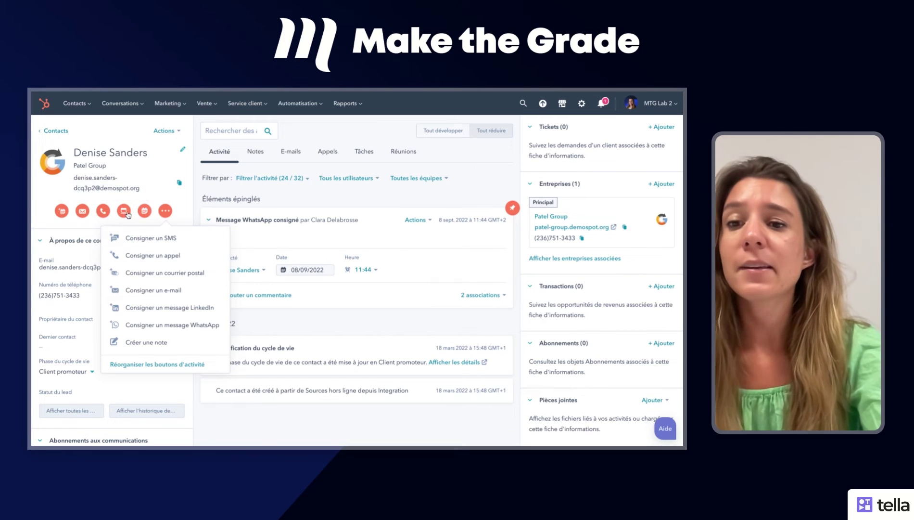
left_click(144, 364)
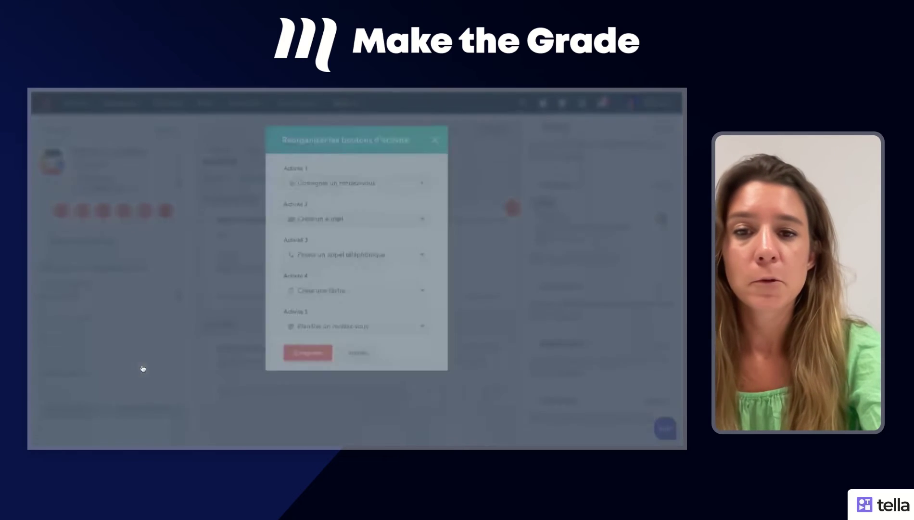
left_click(362, 184)
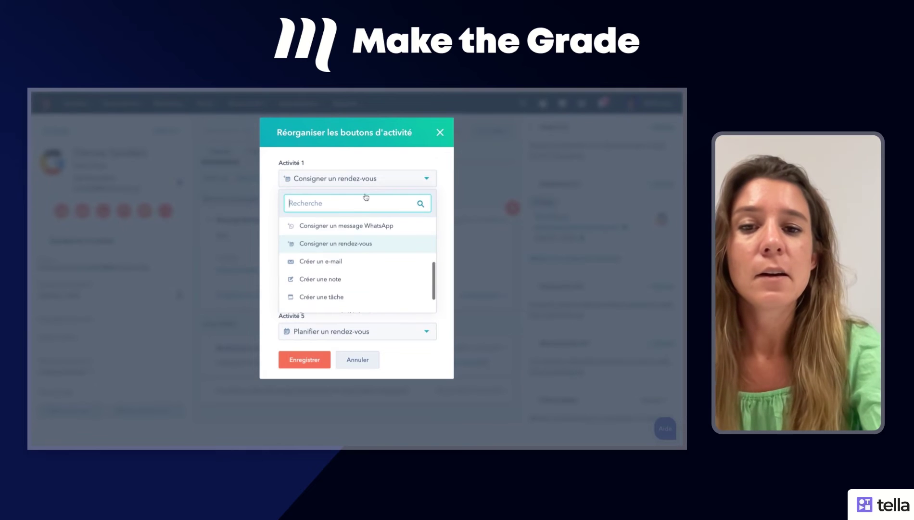
left_click(378, 226)
left_click(369, 219)
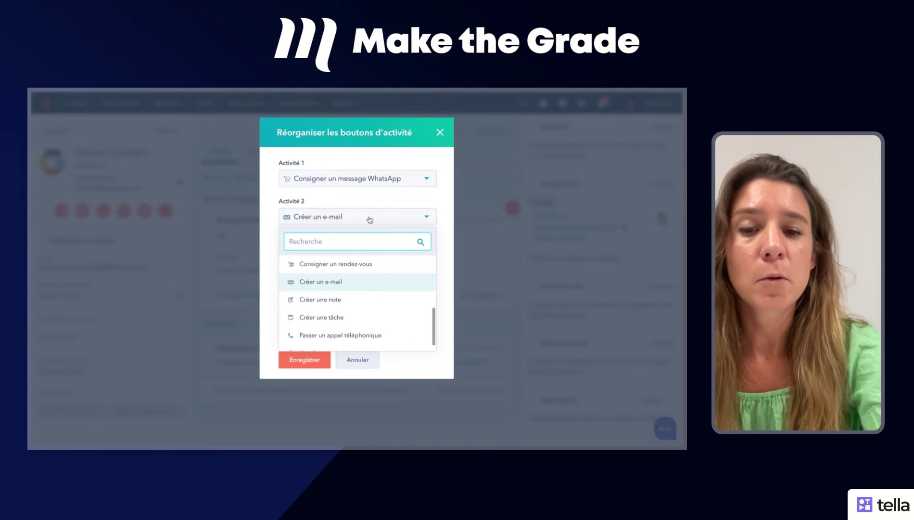
left_click(444, 201)
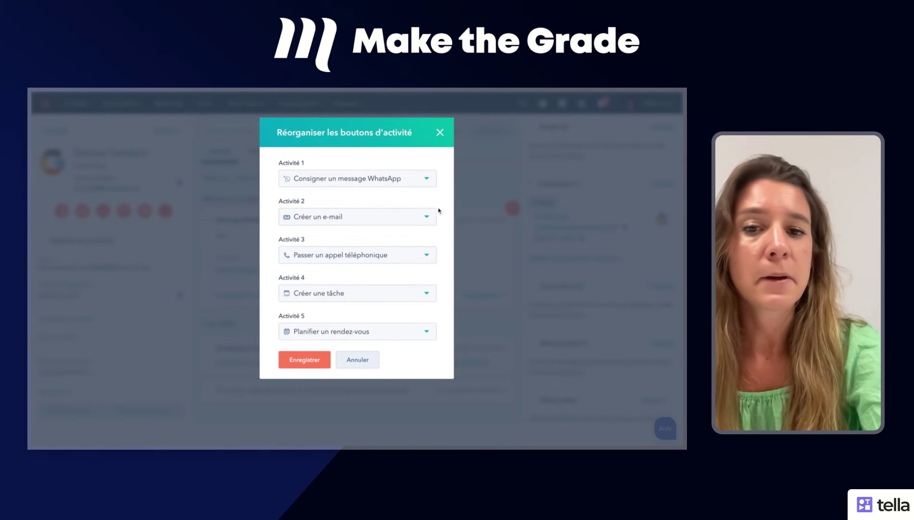
left_click(391, 256)
scroll(377, 342, "up", 3)
scroll(377, 343, "up", 1)
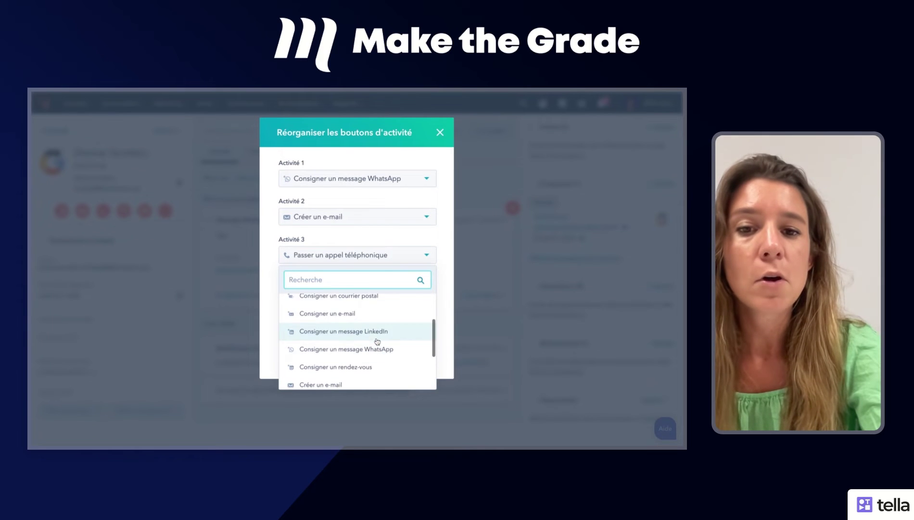
left_click(370, 336)
left_click(315, 361)
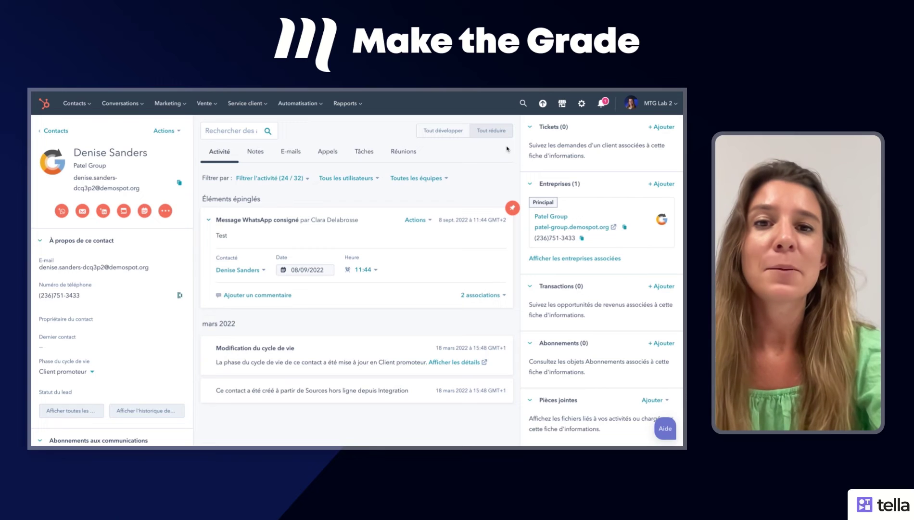
Go to the new Objectifs section in the account settings and start creating a goal from scratch (Créer à partir de zéro).
left_click(582, 104)
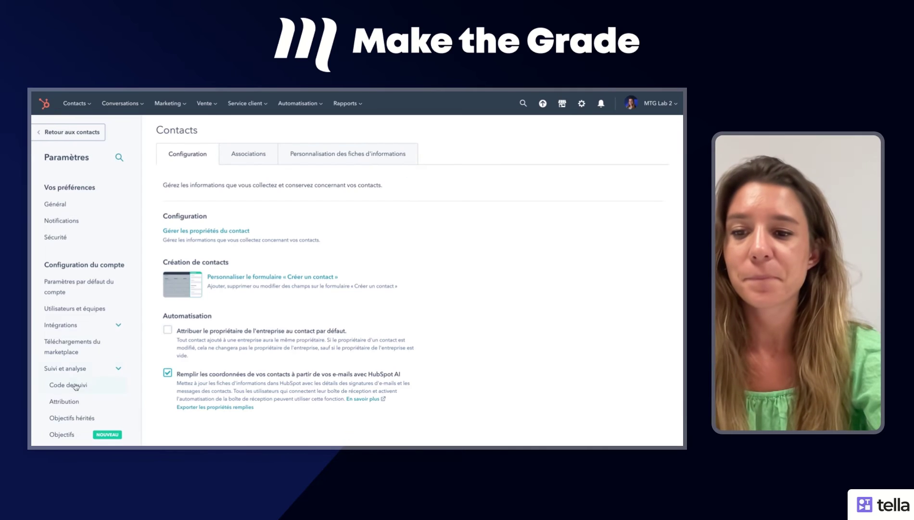
scroll(76, 385, "down", 2)
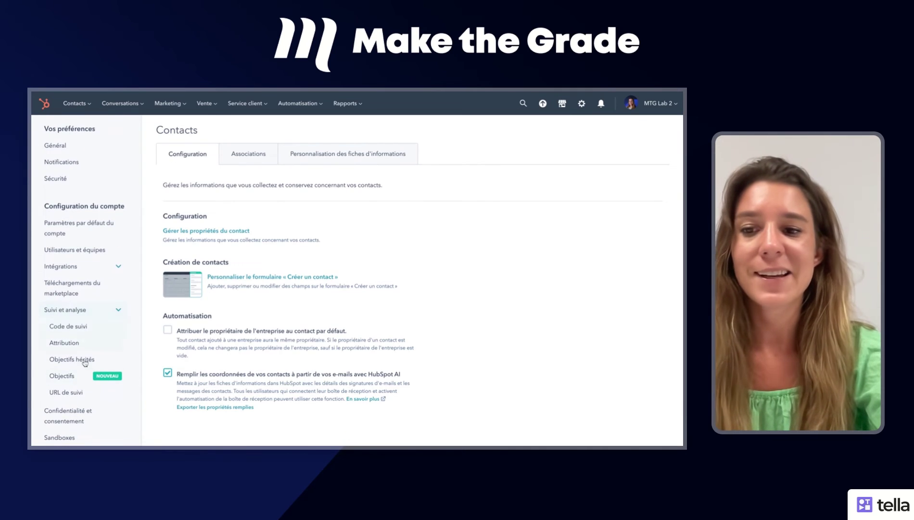
left_click(82, 378)
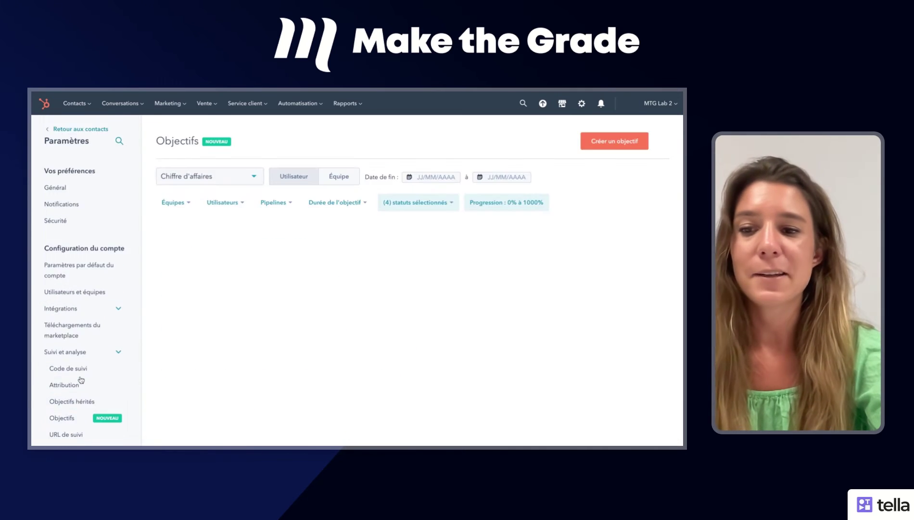
left_click(609, 141)
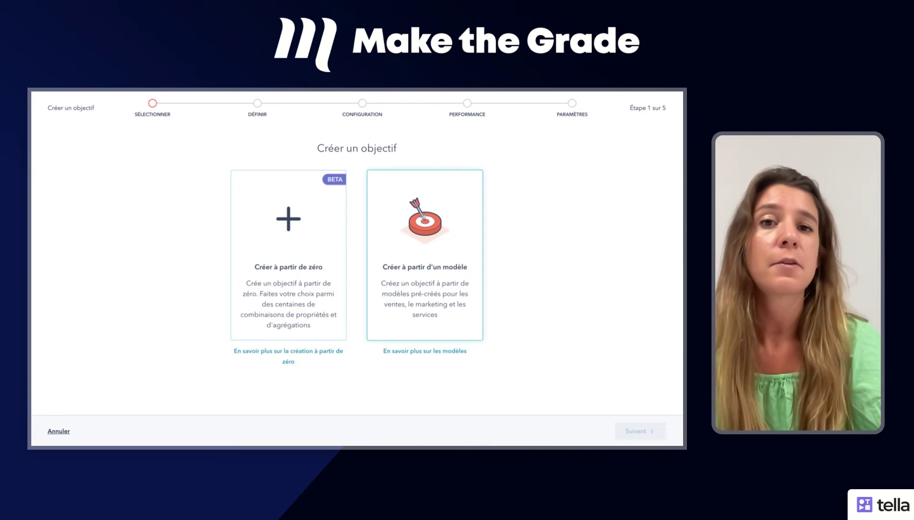
left_click(315, 268)
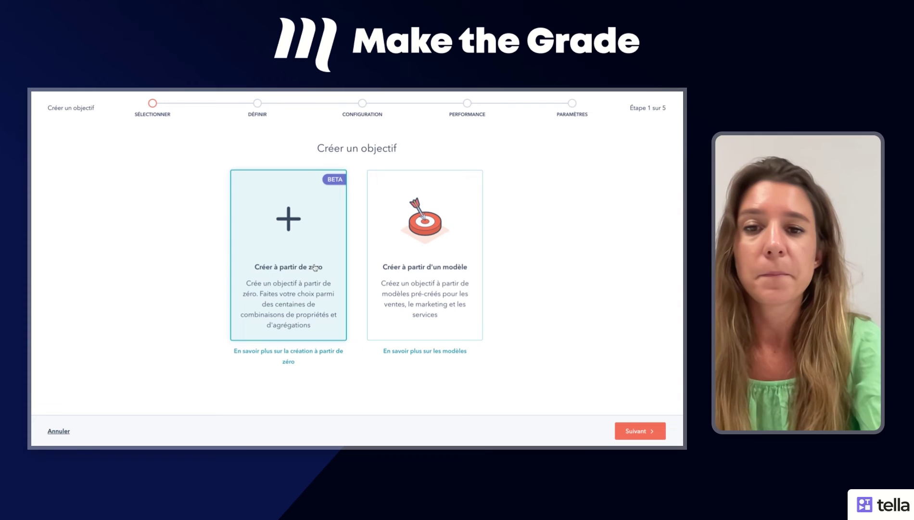
left_click(640, 432)
Name the goal "Test 2" and set its object type to Transaction.
left_click(288, 234)
type("Test 2")
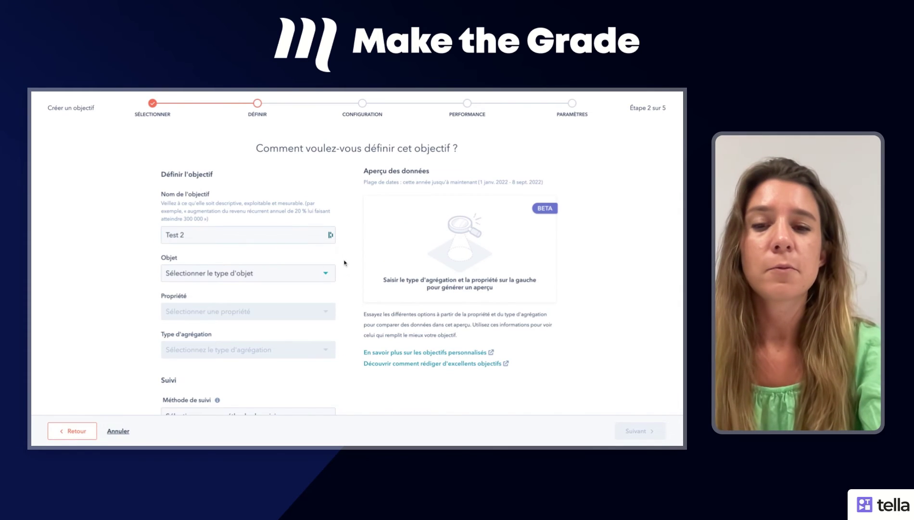
left_click(302, 271)
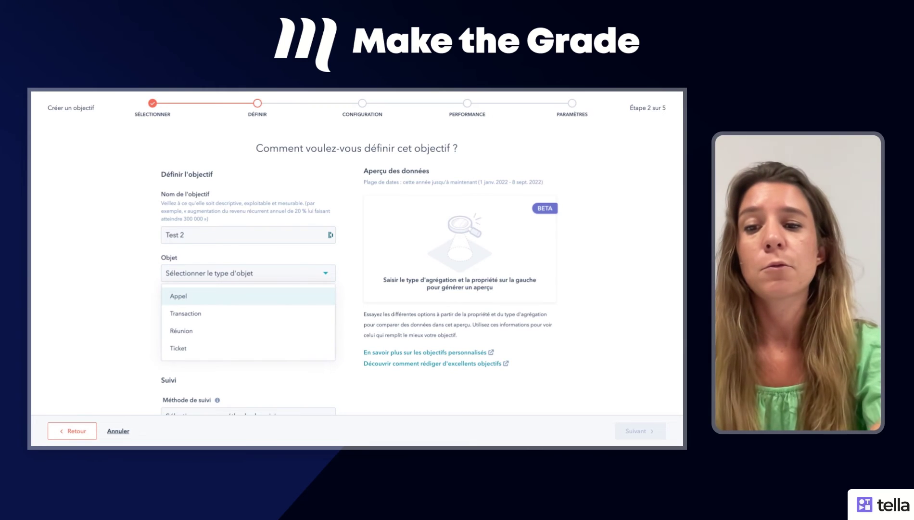
left_click(268, 314)
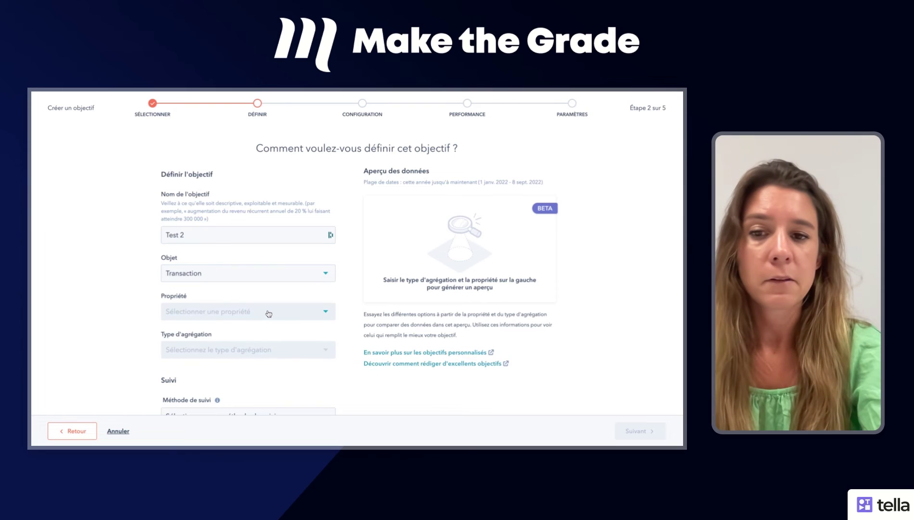
Set the goal's property to "Nombre d'activités de vente" and its aggregation type to SOMME.
scroll(346, 317, "down", 2)
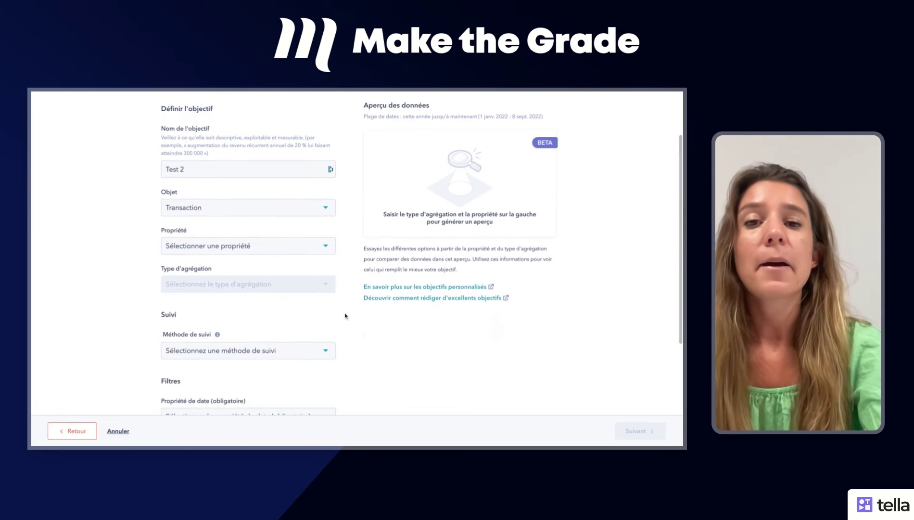
left_click(289, 249)
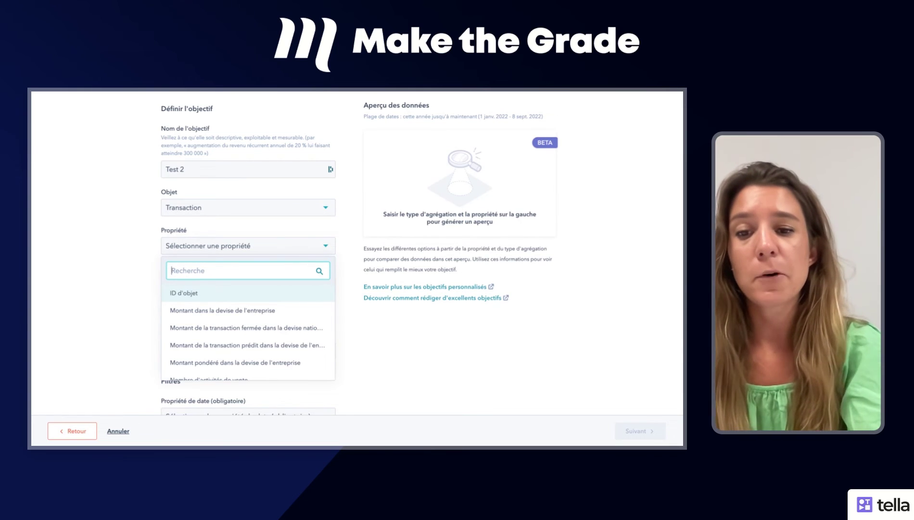
scroll(302, 313, "down", 2)
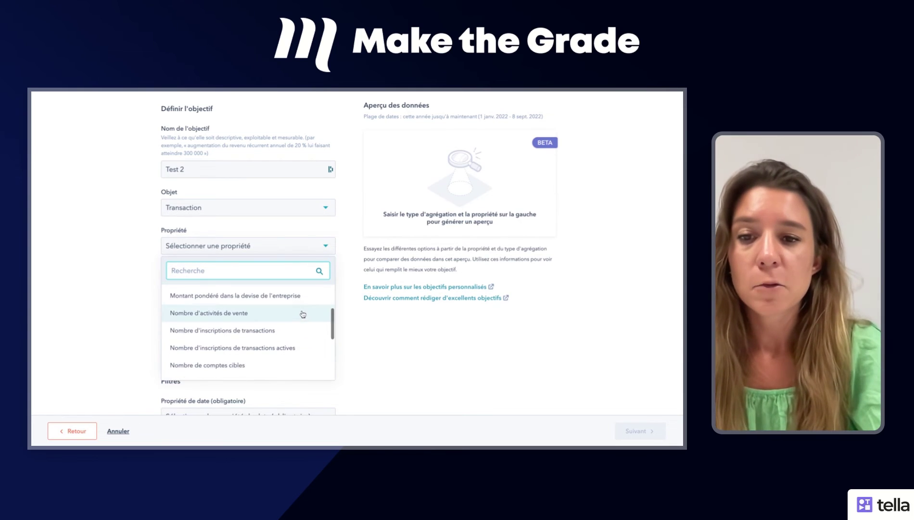
left_click(275, 310)
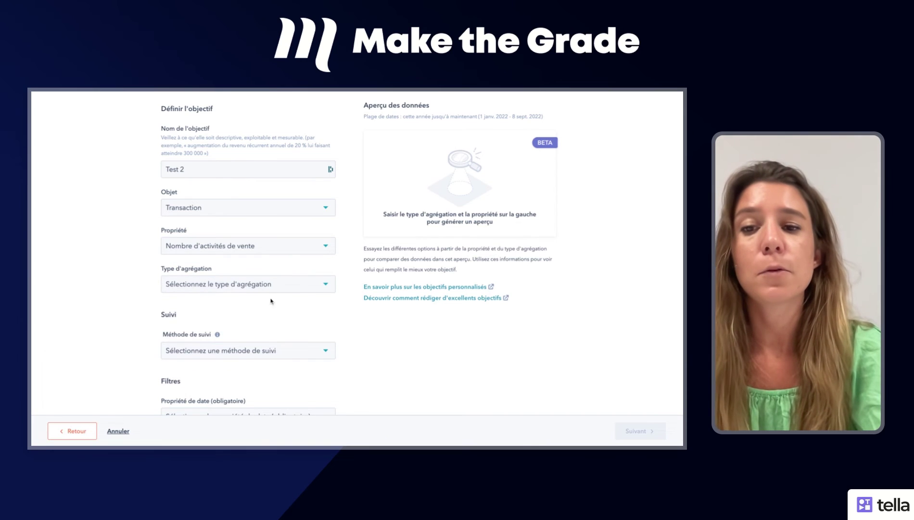
left_click(261, 282)
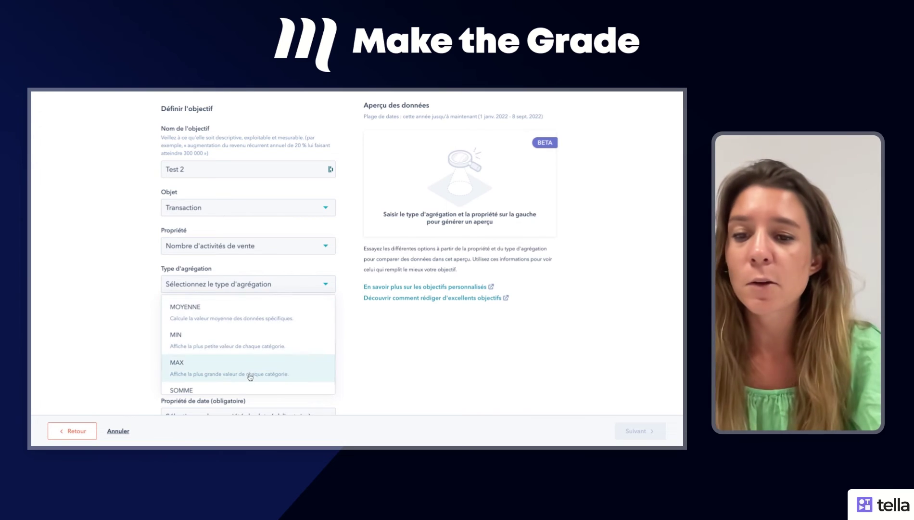
left_click(251, 391)
Set the tracking method to "Une valeur élevée est meilleure, une valeur faible est moins bonne" and the date property to "Date de fermeture", and continue to Configuration.
scroll(360, 363, "down", 2)
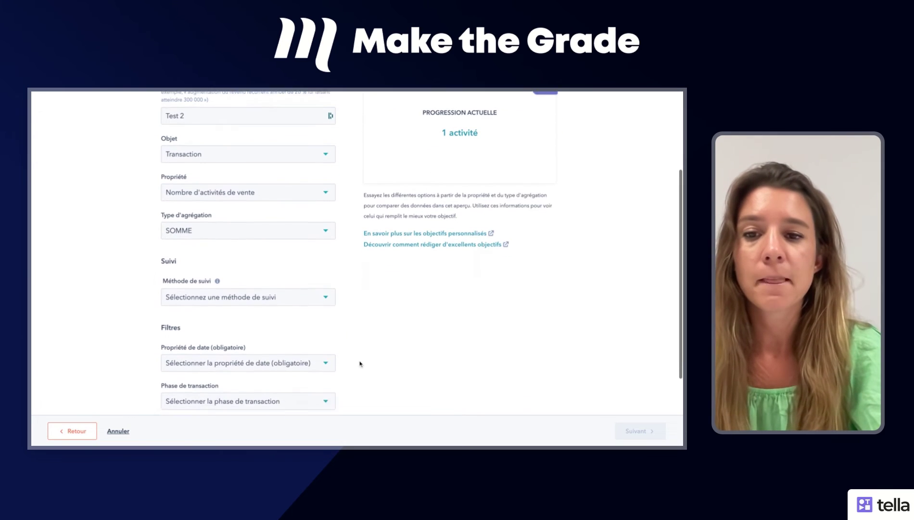
left_click(281, 289)
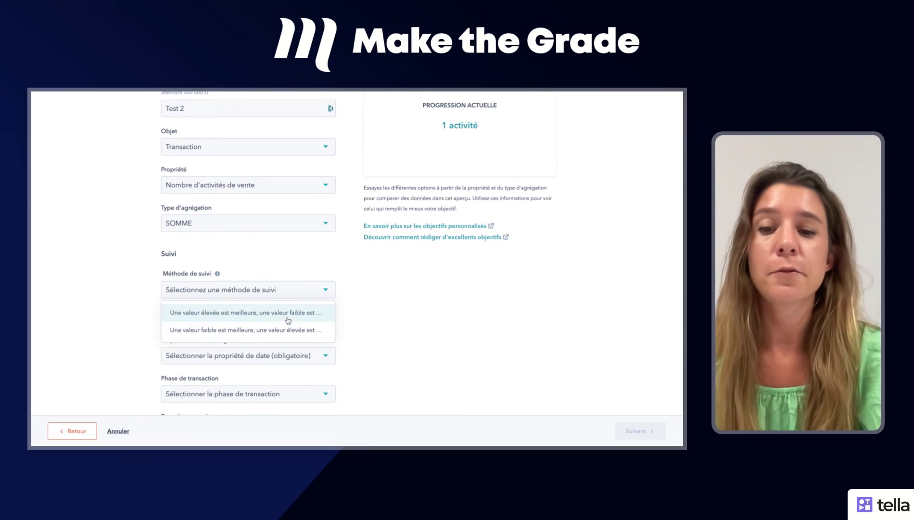
left_click(290, 315)
scroll(287, 320, "down", 1)
left_click(287, 309)
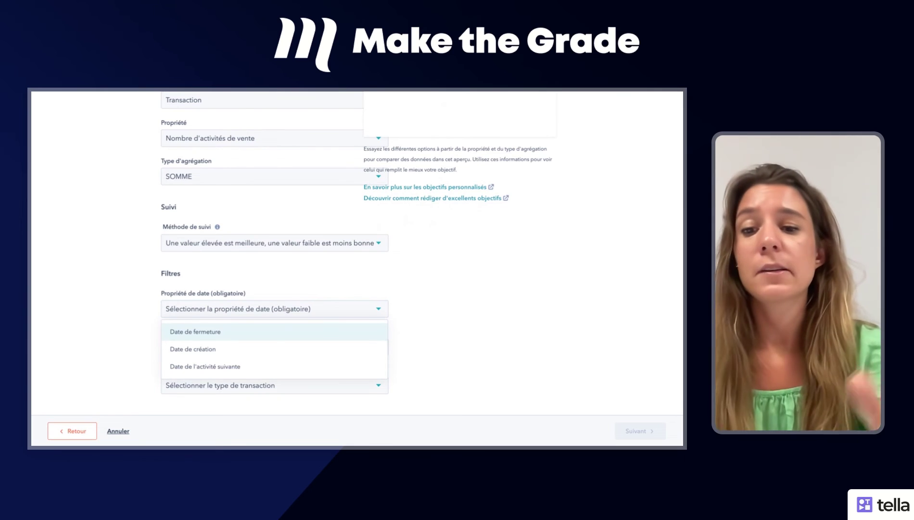
left_click(259, 331)
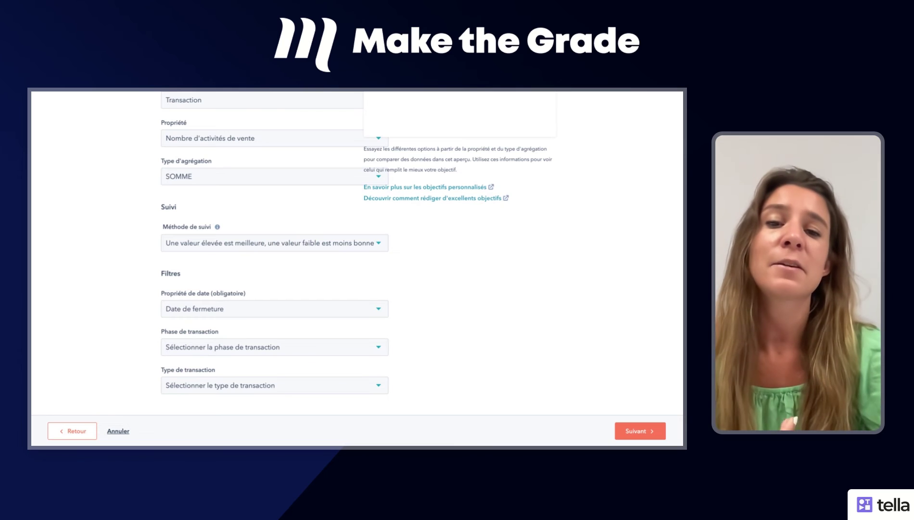
left_click(637, 432)
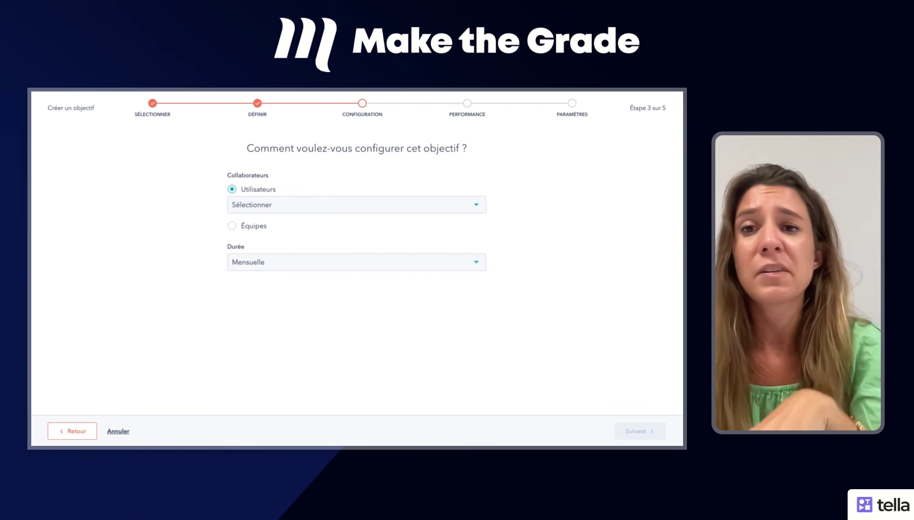
Assign the goal to the user whose first name is searched, set its duration to Annuelle, and continue to Performance.
left_click(316, 205)
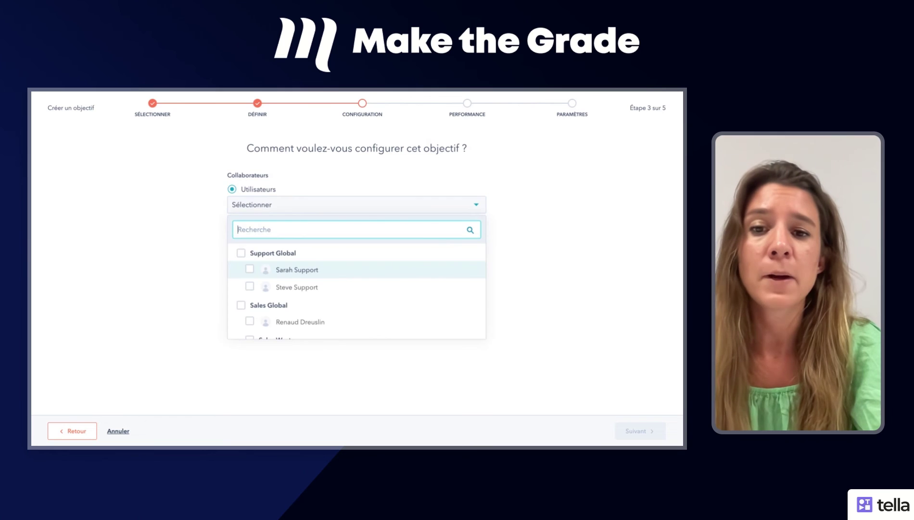
type("clara")
key("Return")
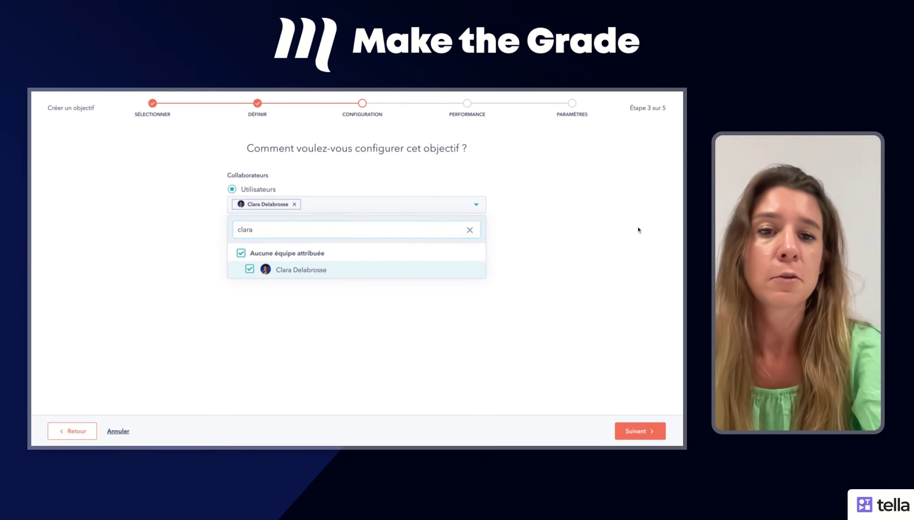
key("Escape")
left_click(356, 263)
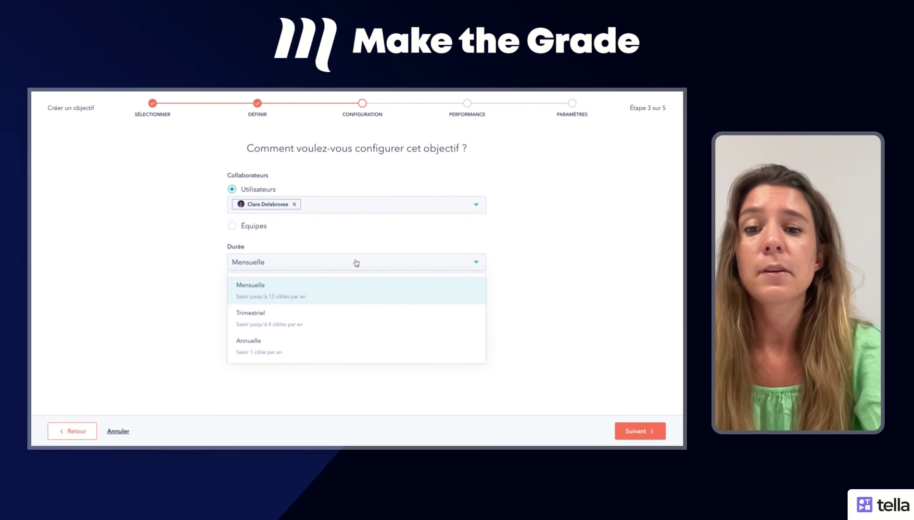
left_click(346, 340)
left_click(640, 430)
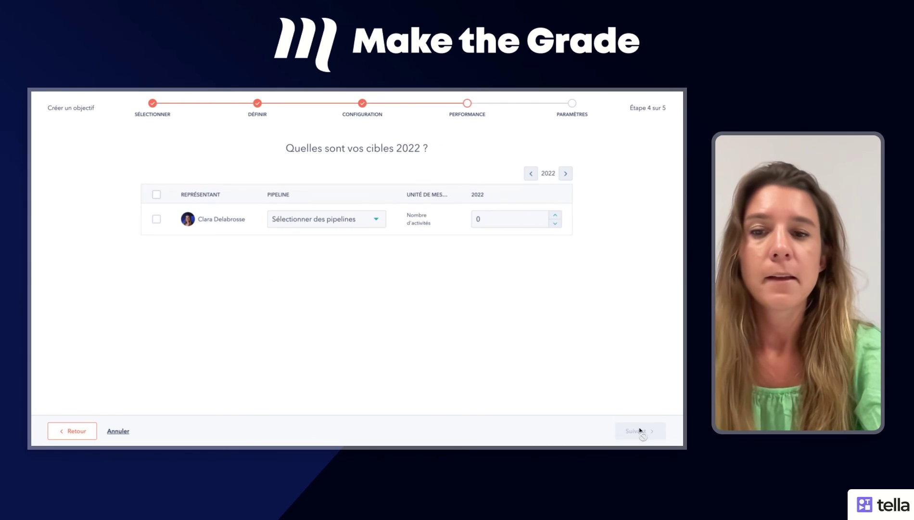
Select Demo Sales Pipeline for the representative's 2022 target and continue to the notification settings.
left_click(351, 226)
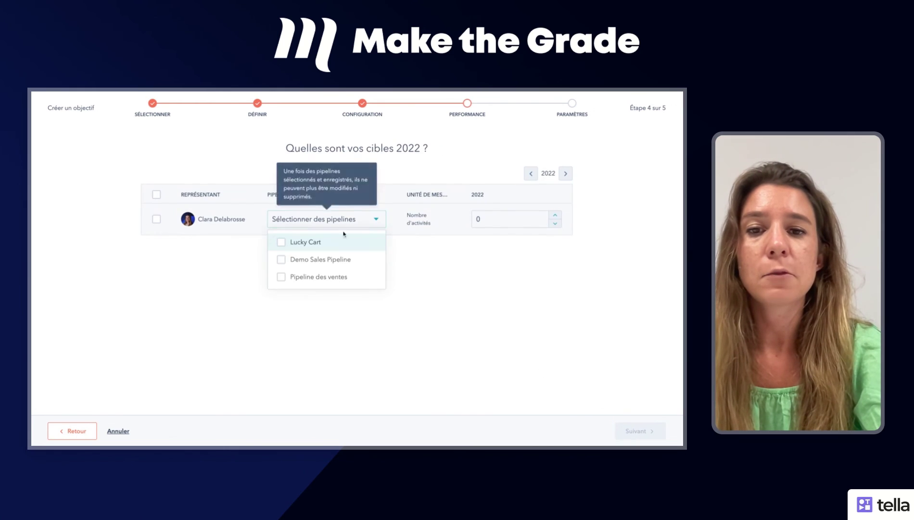
left_click(343, 260)
left_click(496, 284)
left_click(519, 223)
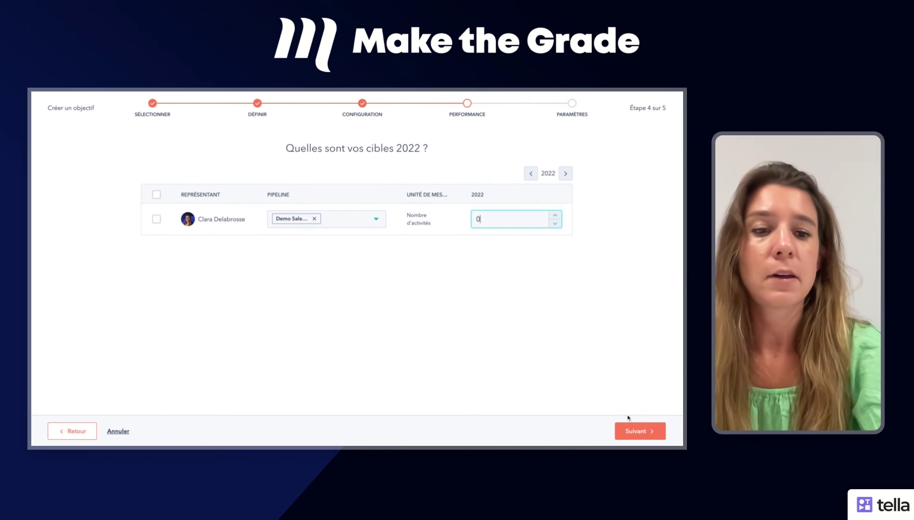
left_click(644, 432)
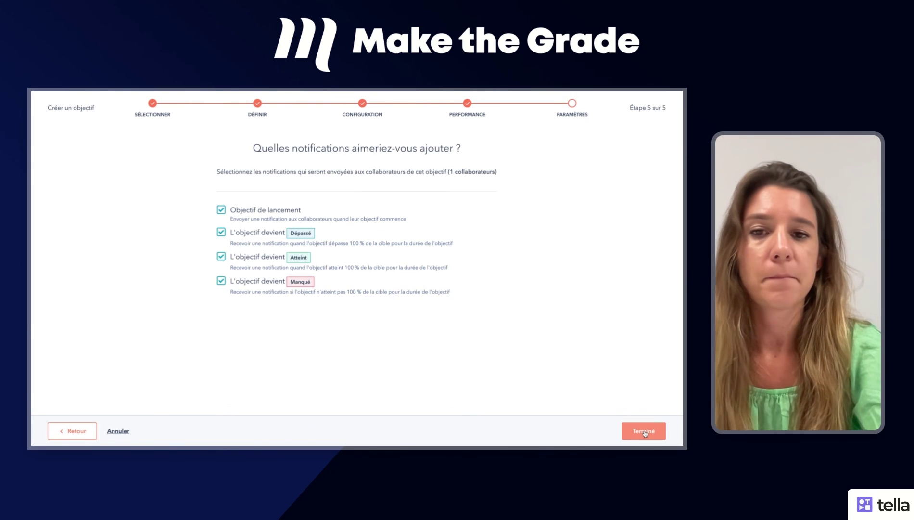
Turn off all four goal notifications (Objectif de lancement, Dépassé, Atteint, Manqué) and finish creating the goal.
left_click(277, 213)
left_click(272, 237)
left_click(272, 262)
left_click(272, 287)
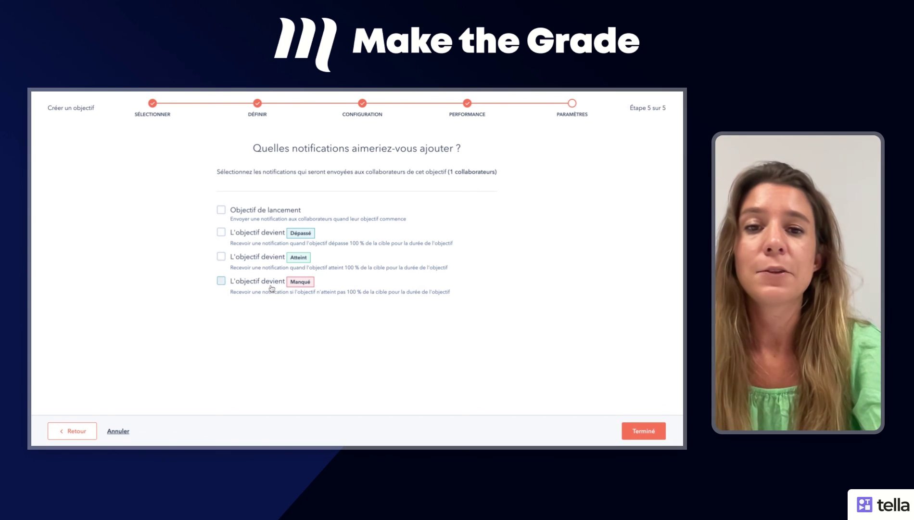
left_click(649, 431)
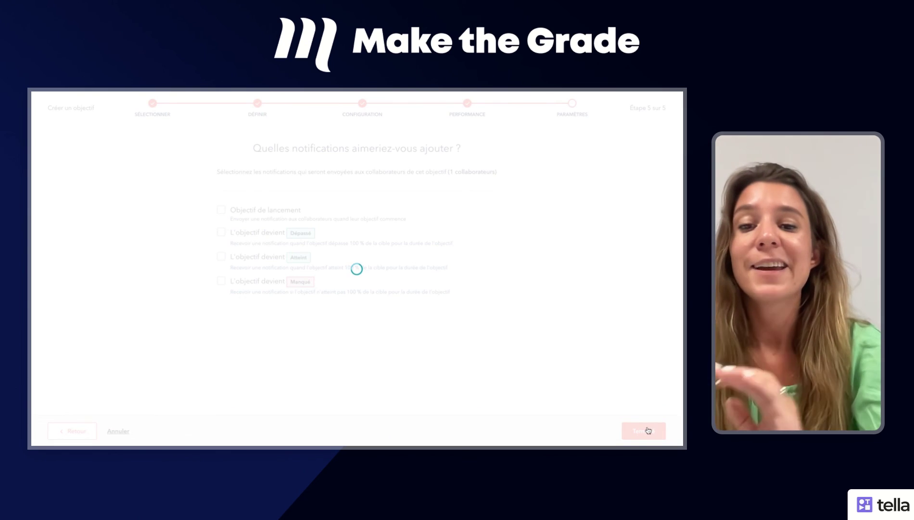